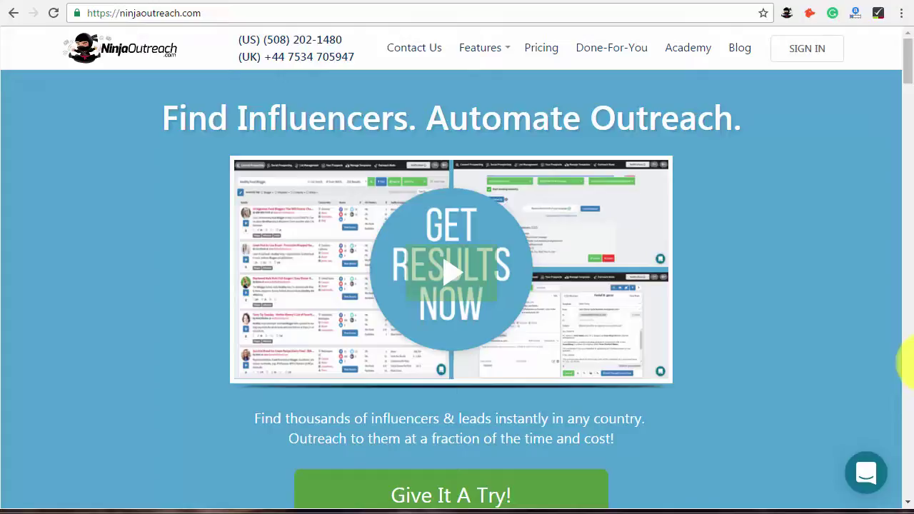
# Sign in and run a Content Prospecting search for 'Fishing' with live search off and 5000 results.
pyautogui.click(807, 48)
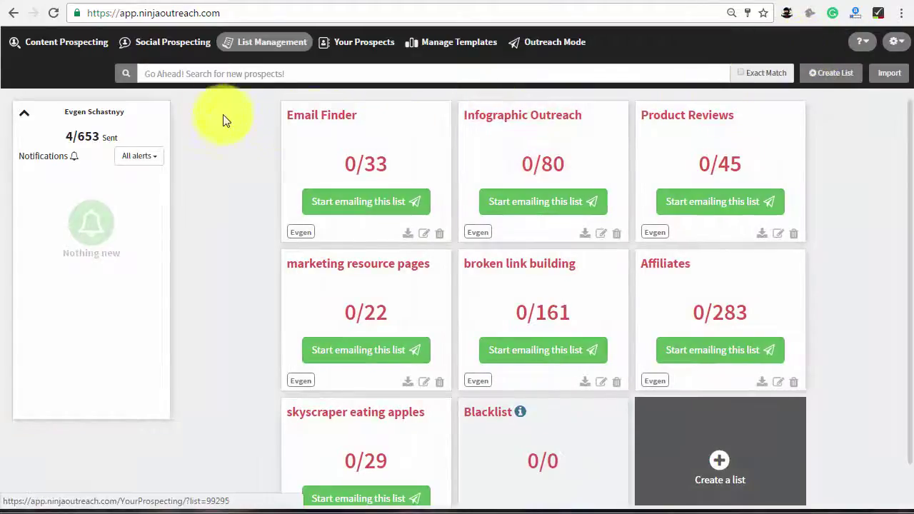
pyautogui.click(64, 55)
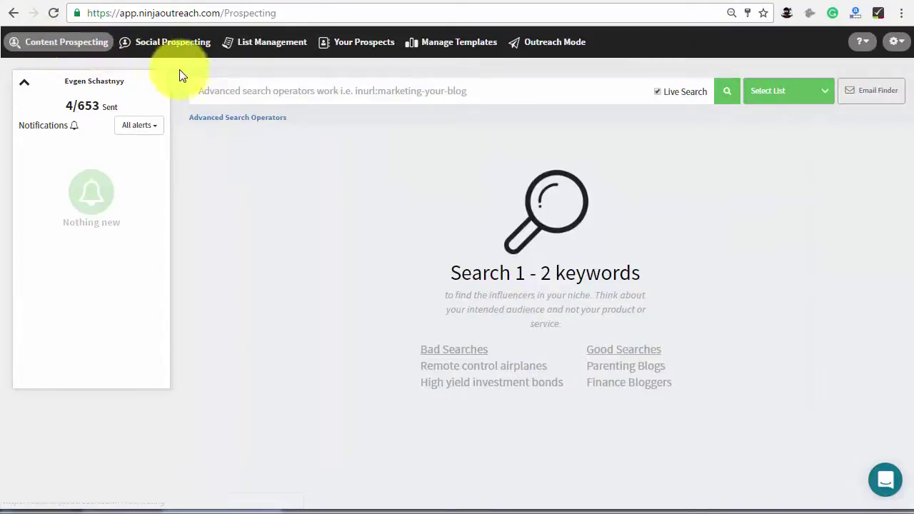
pyautogui.click(655, 91)
pyautogui.click(647, 92)
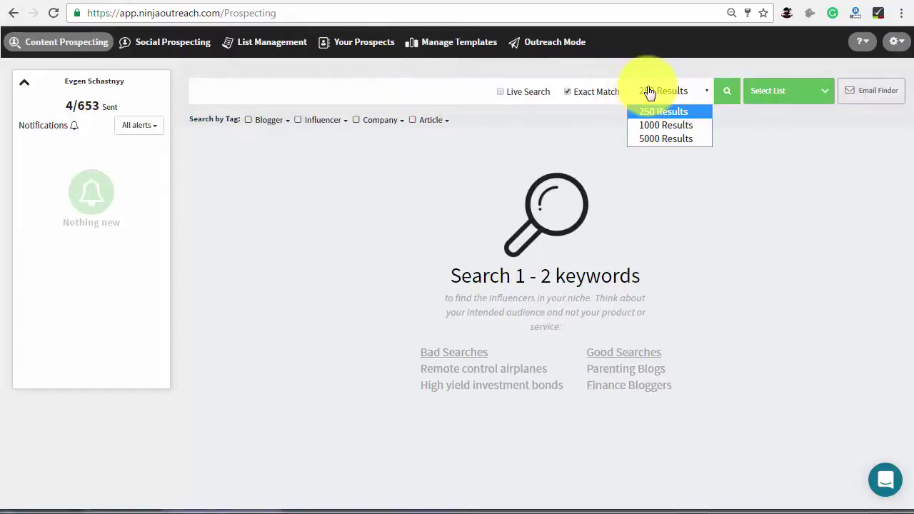
pyautogui.click(656, 138)
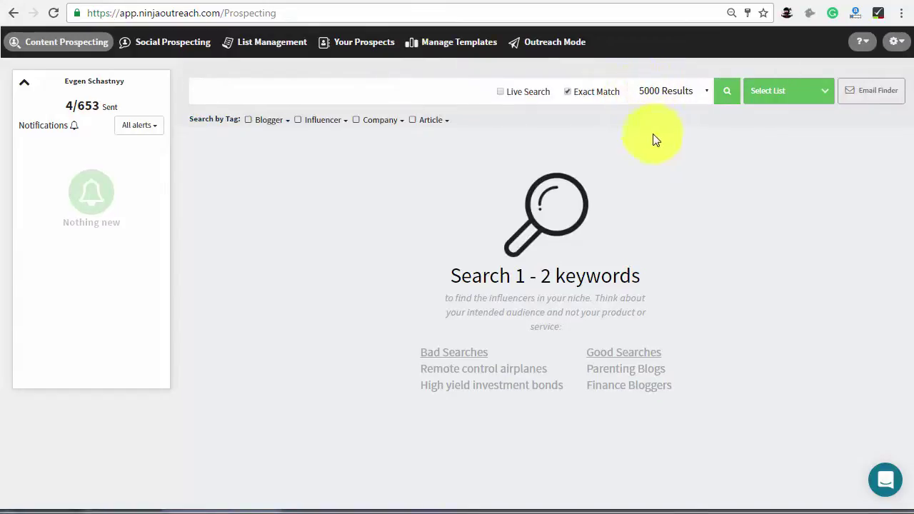
pyautogui.click(319, 88)
pyautogui.write('Fishing')
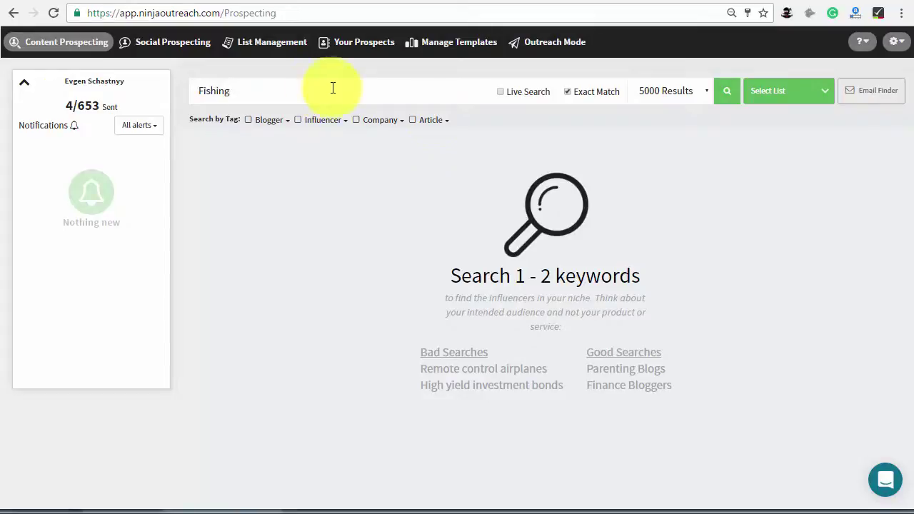
pyautogui.click(726, 90)
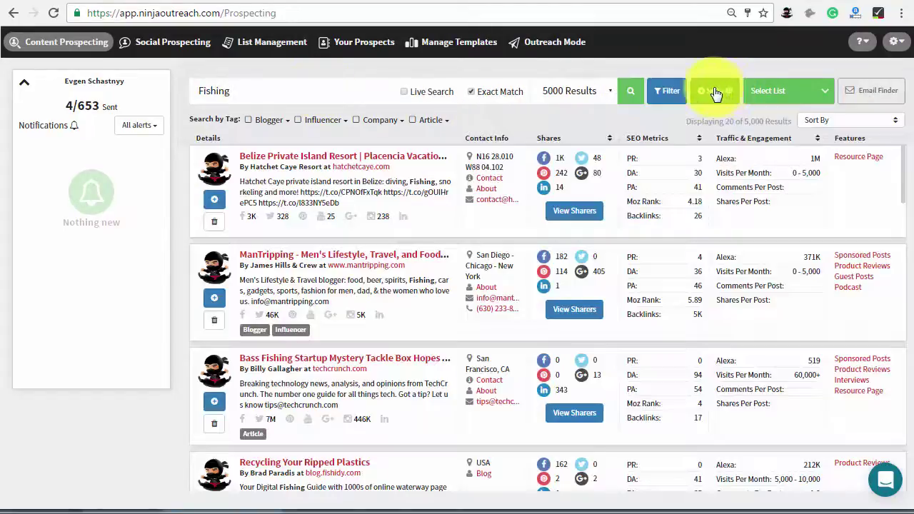
# Filter the results to prospects with an email address and a name.
pyautogui.click(658, 97)
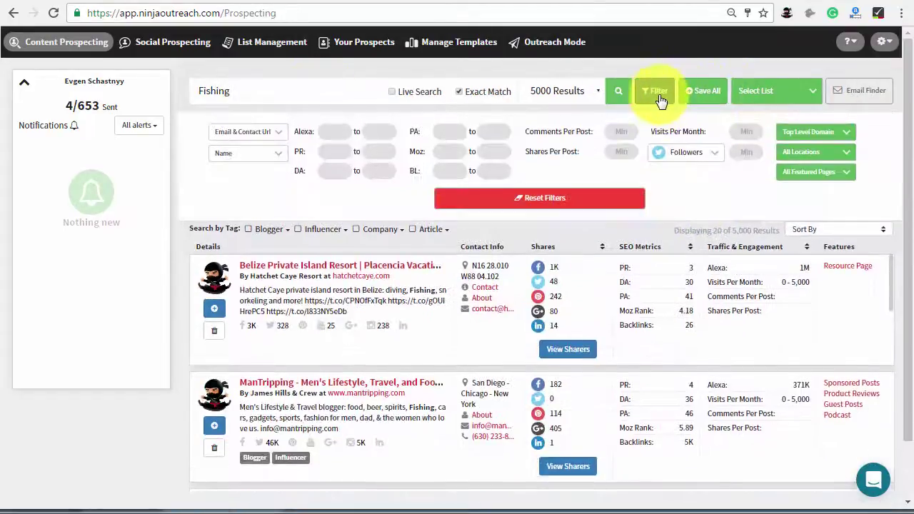
pyautogui.click(256, 133)
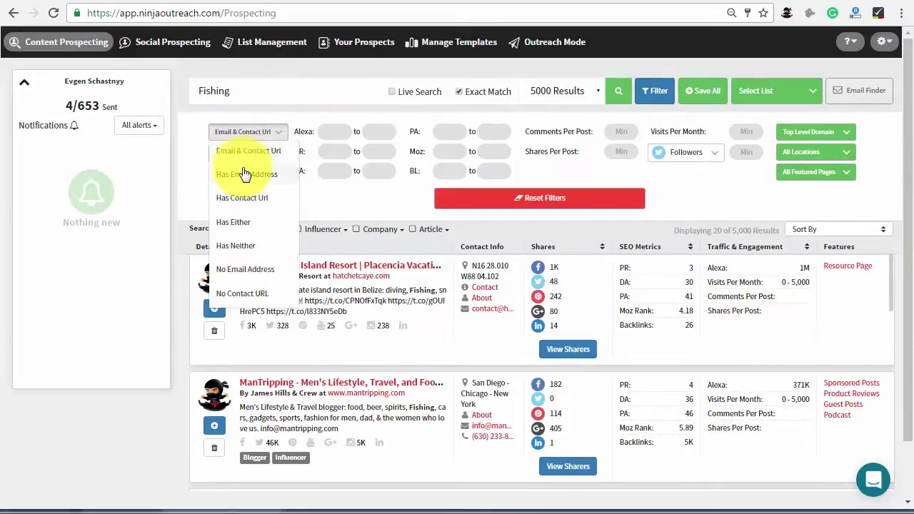
pyautogui.click(243, 175)
pyautogui.click(238, 159)
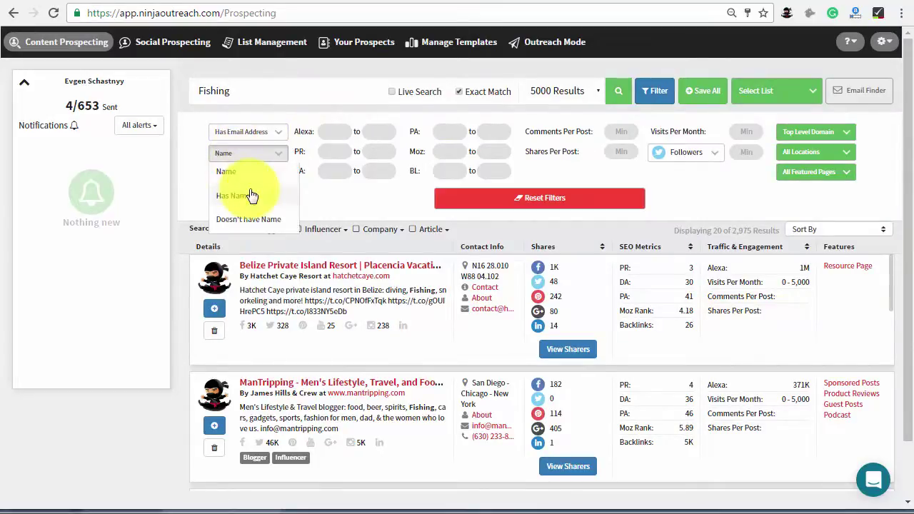
pyautogui.click(243, 194)
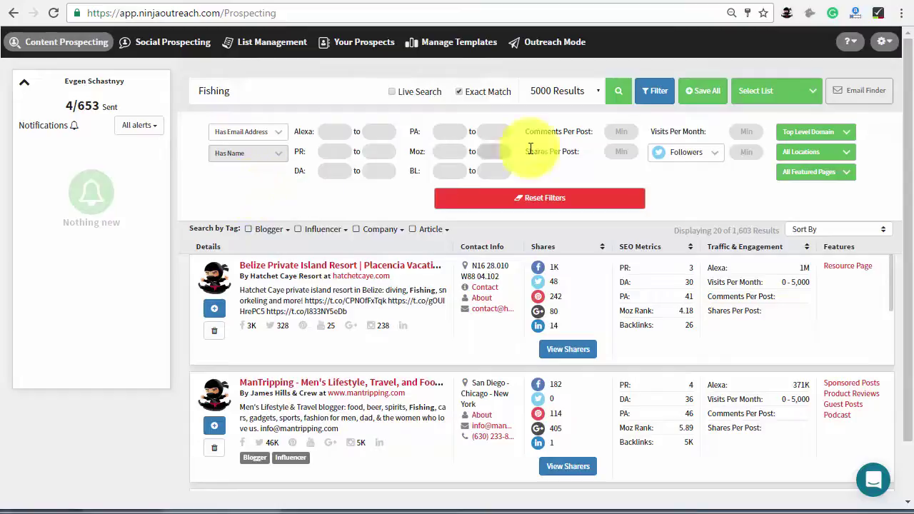
pyautogui.click(655, 93)
# Save all 1,603 prospects to a new list named 'FishingLeads'.
pyautogui.click(718, 93)
pyautogui.click(502, 95)
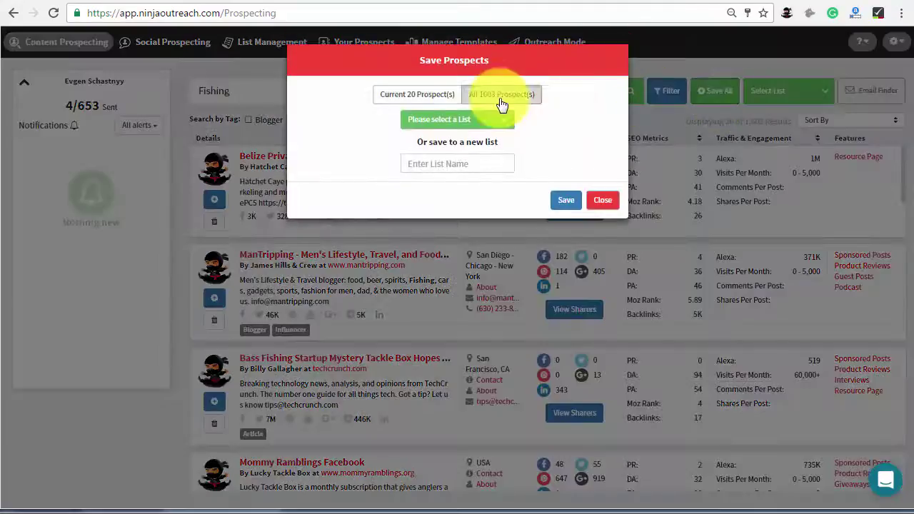
pyautogui.click(455, 164)
pyautogui.write('FishingLeads')
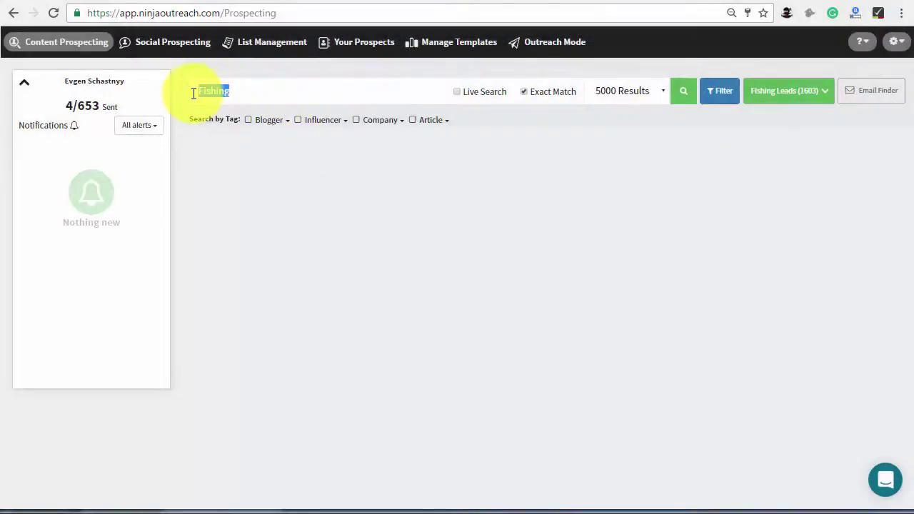
# Search prospects for 'Marketing Agencie'.
pyautogui.write('Ma')
pyautogui.press('BackSpace')
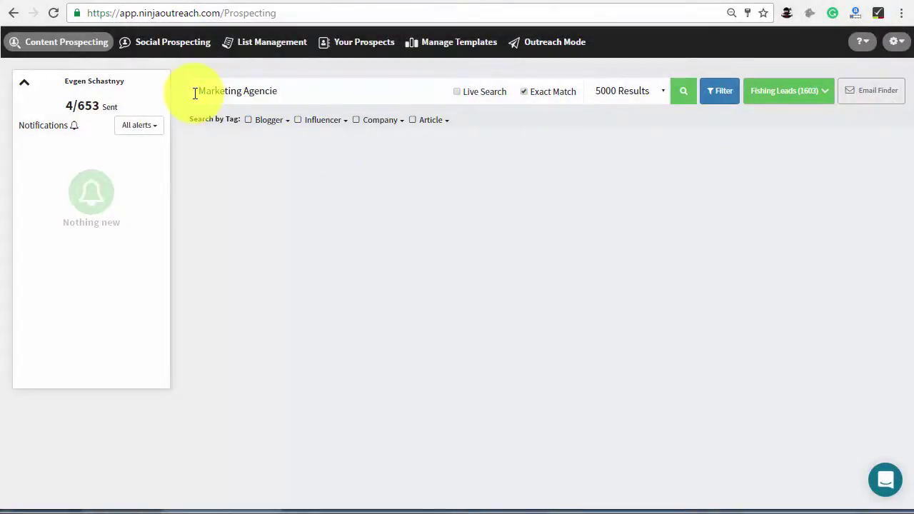
pyautogui.click(684, 93)
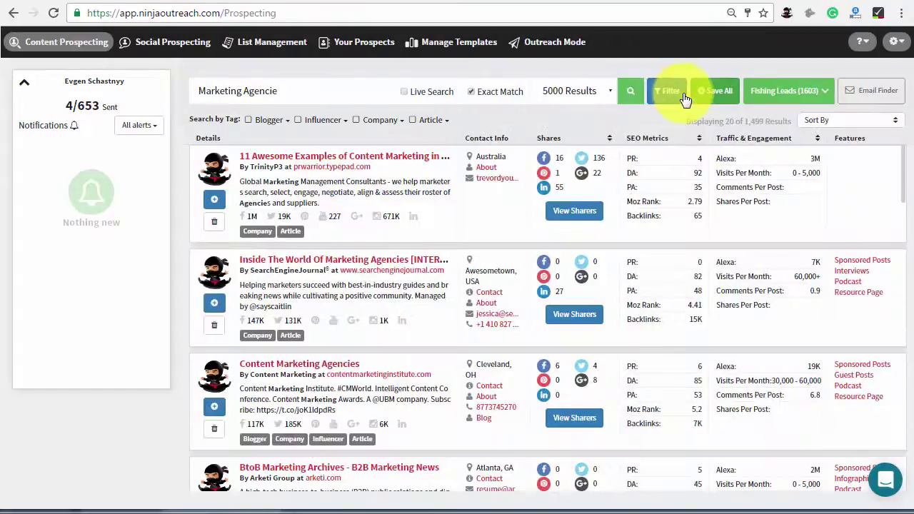
# Filter to UK prospects with email addresses and save all 65 to a list.
pyautogui.click(668, 92)
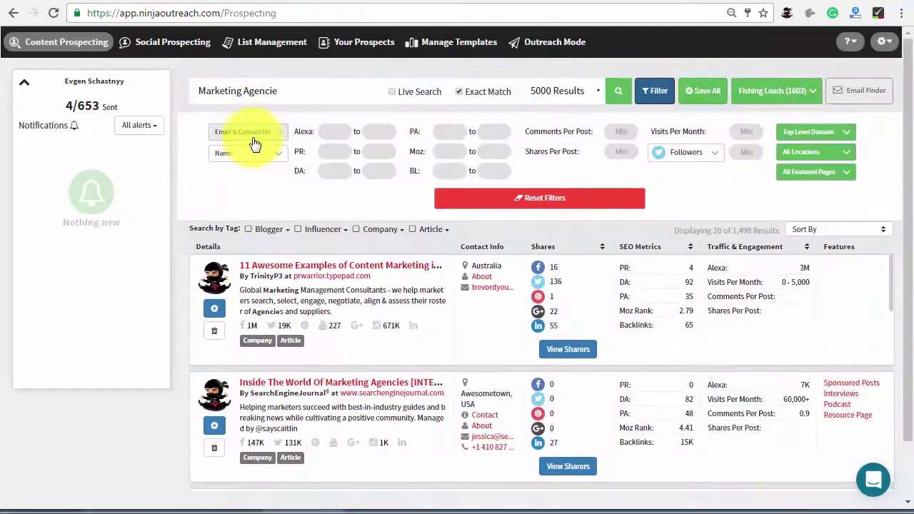
pyautogui.click(243, 132)
pyautogui.click(241, 164)
pyautogui.click(821, 153)
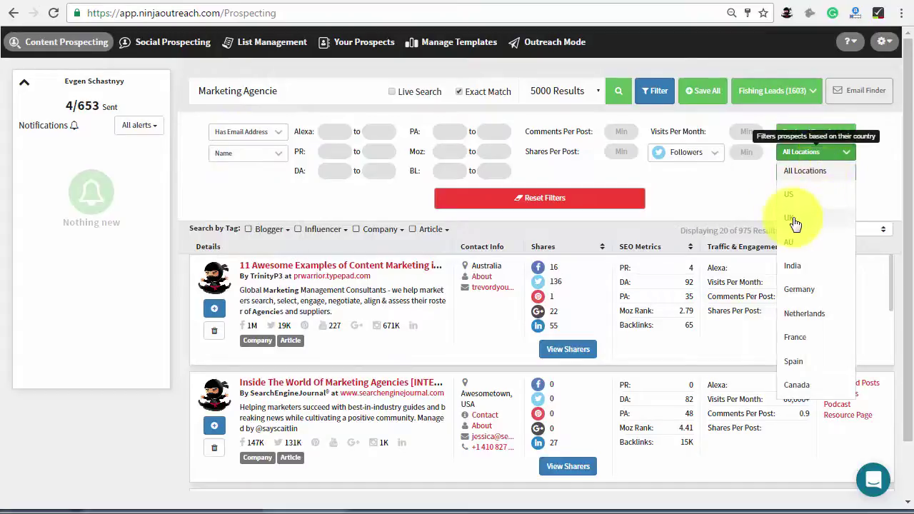
pyautogui.click(792, 218)
pyautogui.click(660, 91)
pyautogui.click(711, 91)
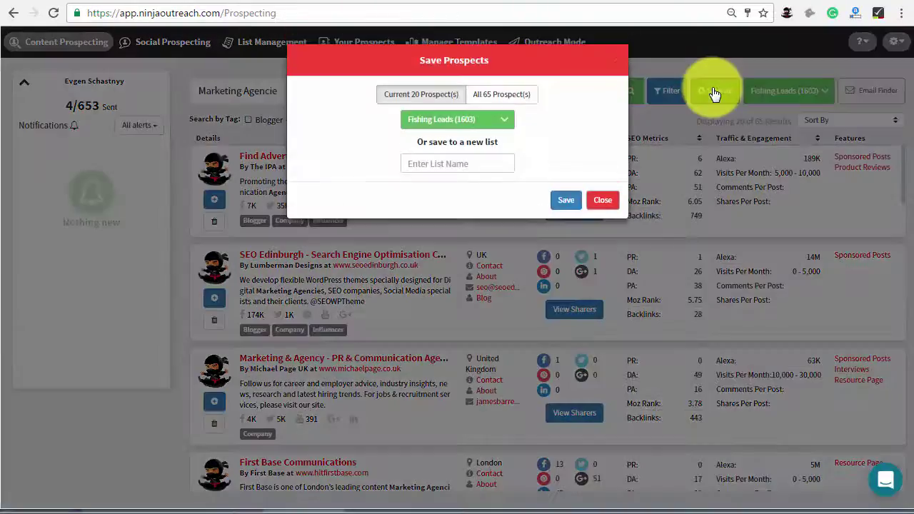
pyautogui.click(500, 95)
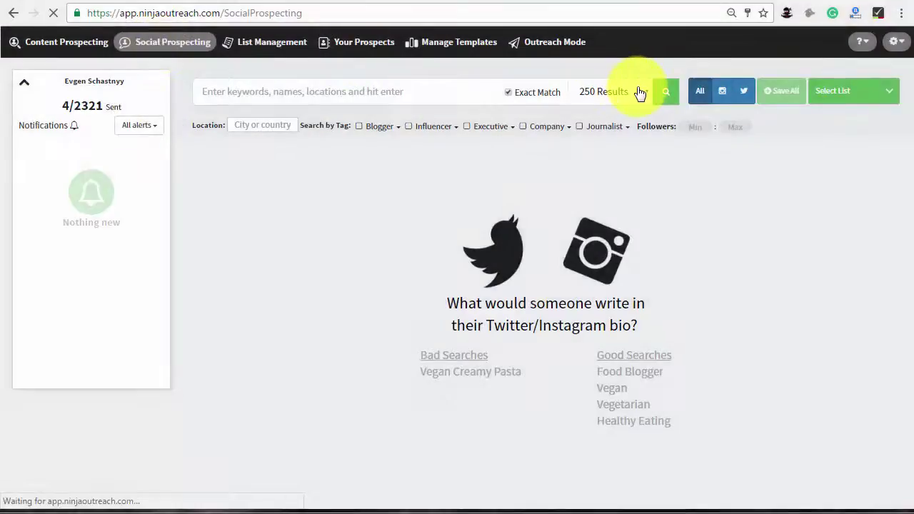
# Run a 5000-result social search for 'fishing' limited to the Executive tag.
pyautogui.click(640, 94)
pyautogui.click(618, 139)
pyautogui.click(242, 93)
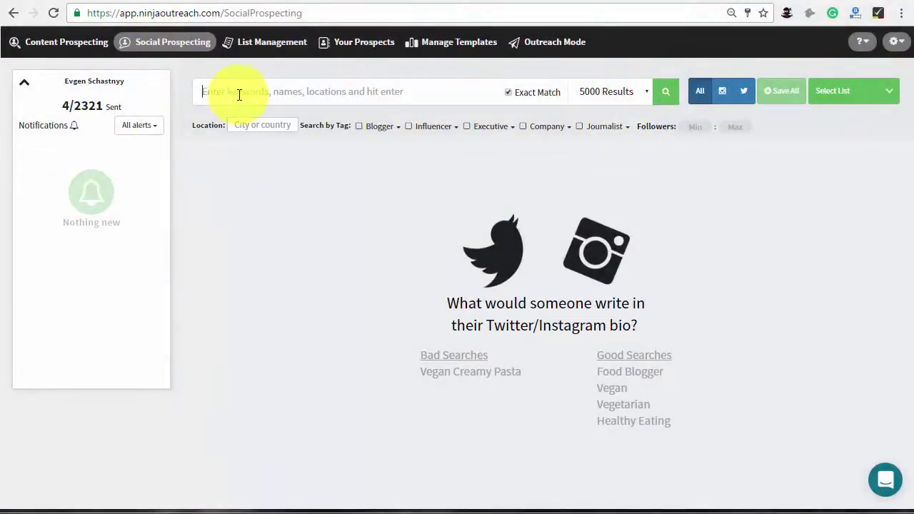
pyautogui.write('fishing')
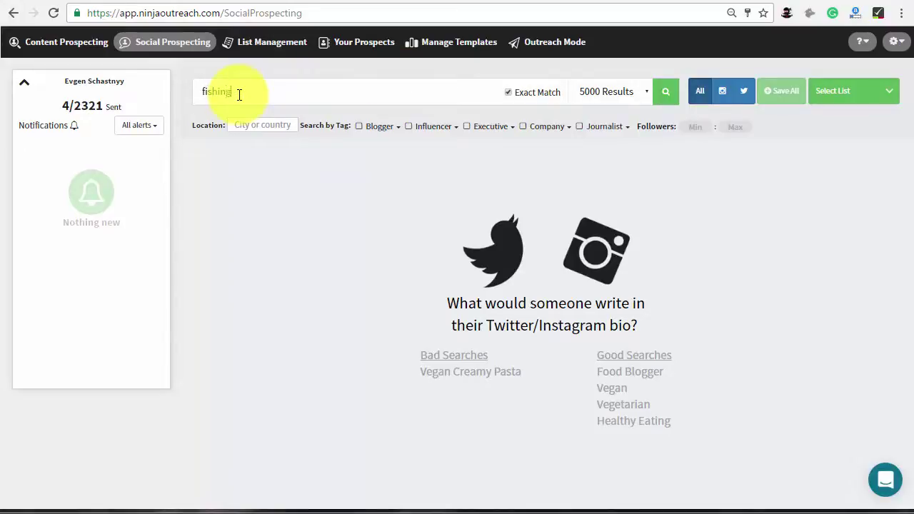
pyautogui.moveTo(491, 126)
pyautogui.click(468, 129)
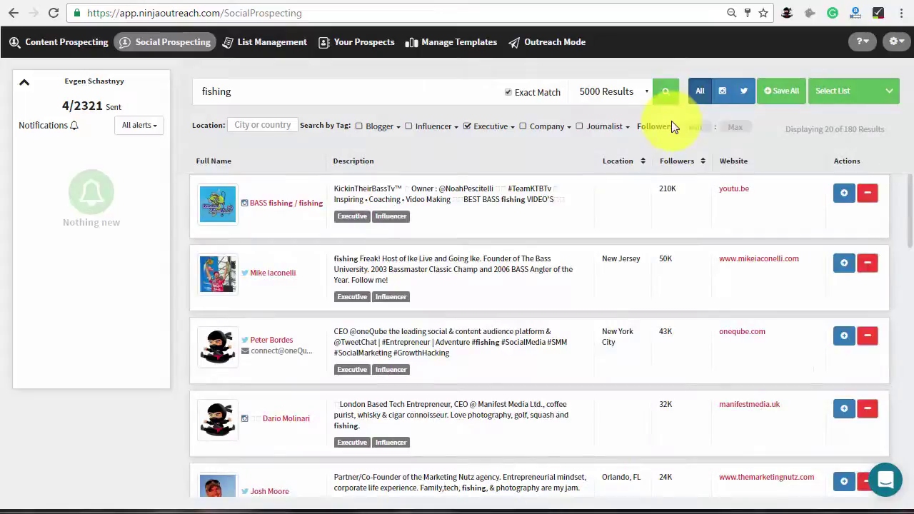
# Save all 180 prospects as a new list named 'Fishing Executives'.
pyautogui.click(782, 95)
pyautogui.click(514, 96)
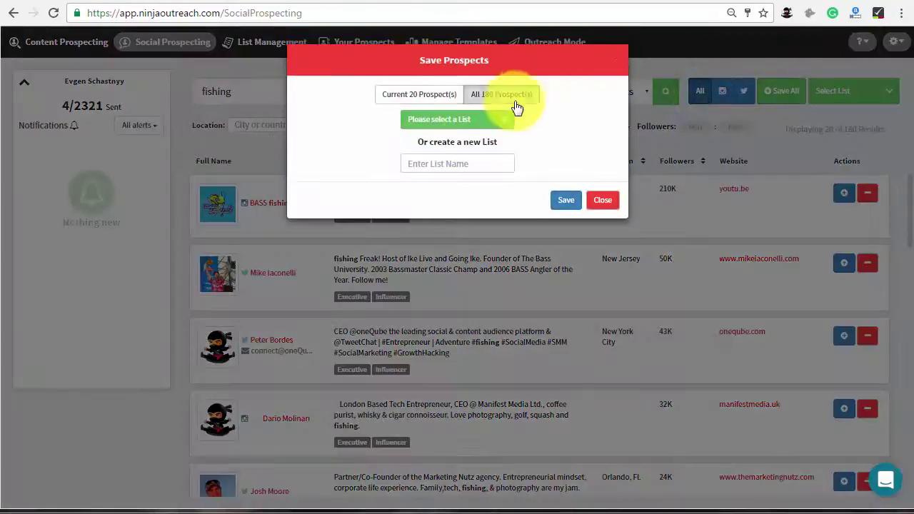
pyautogui.click(461, 163)
pyautogui.write('Fi')
pyautogui.write('tives')
pyautogui.click(562, 202)
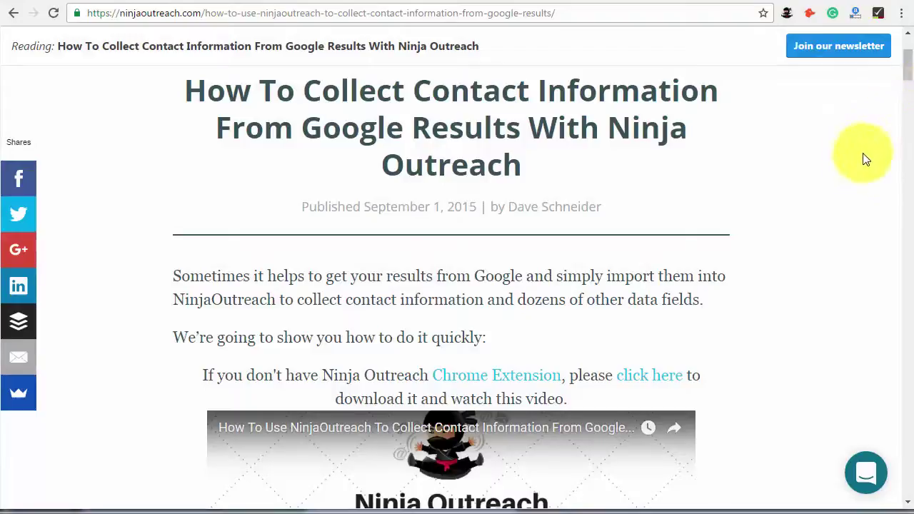
# Scroll through the blog guide on collecting contact info from Google results.
pyautogui.scroll(-1, 850, 161)
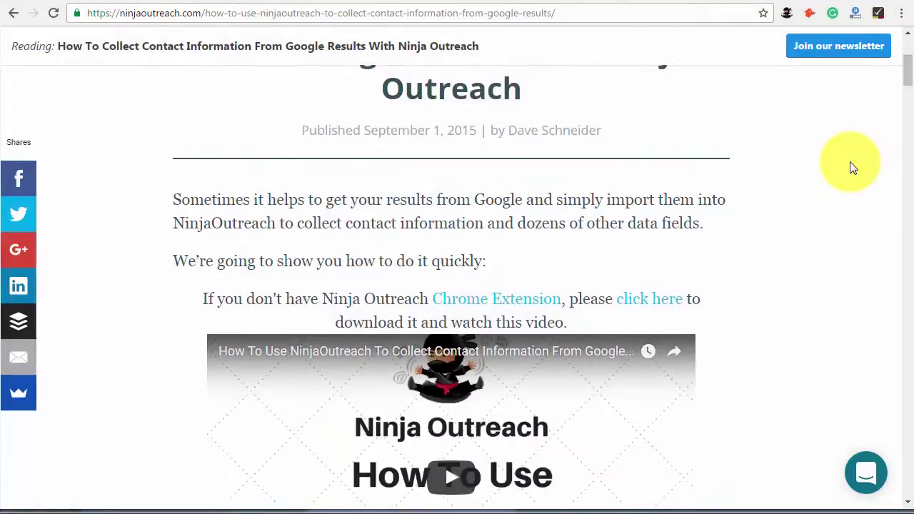
pyautogui.scroll(-1, 850, 162)
pyautogui.scroll(-1, 850, 161)
pyautogui.scroll(-1, 851, 166)
pyautogui.scroll(-1, 851, 166)
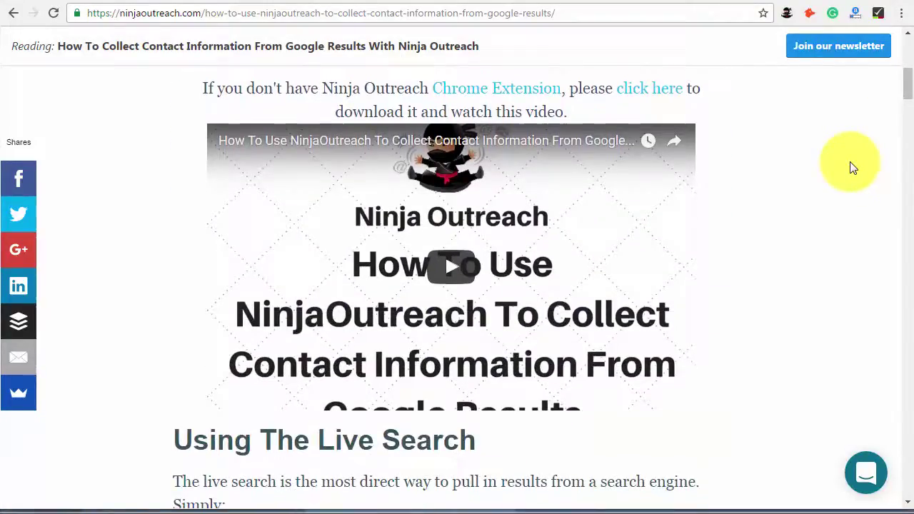
pyautogui.scroll(-1, 851, 166)
pyautogui.scroll(-1, 852, 166)
pyautogui.scroll(-1, 850, 166)
pyautogui.scroll(-1, 850, 166)
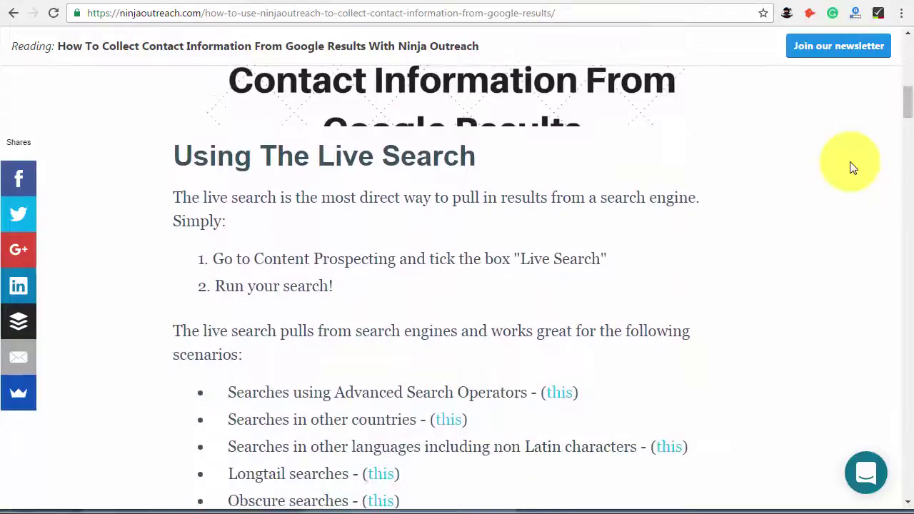
pyautogui.scroll(-1, 850, 166)
pyautogui.scroll(-1, 850, 167)
pyautogui.scroll(-1, 850, 166)
pyautogui.scroll(-1, 850, 167)
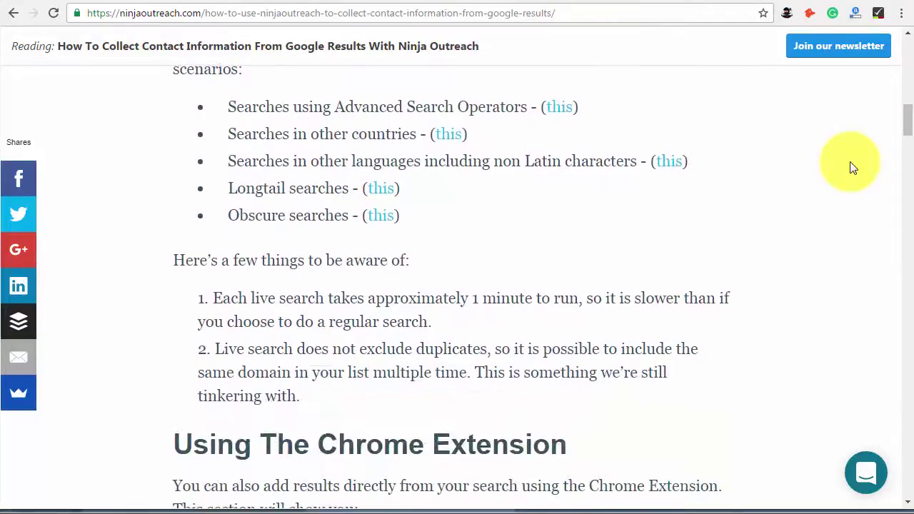
pyautogui.scroll(-1, 850, 166)
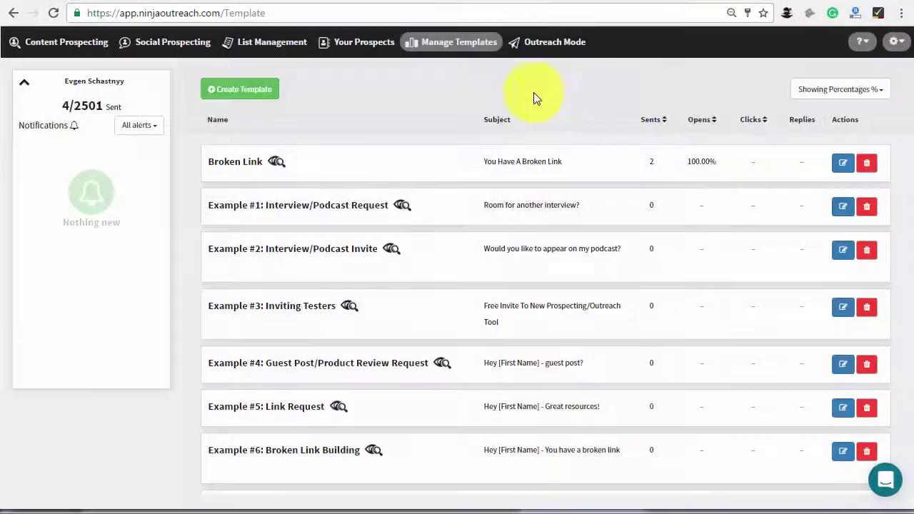
# Create a new email template, Lead Outreach, with subject 'Influencer Marketing?'.
pyautogui.click(449, 44)
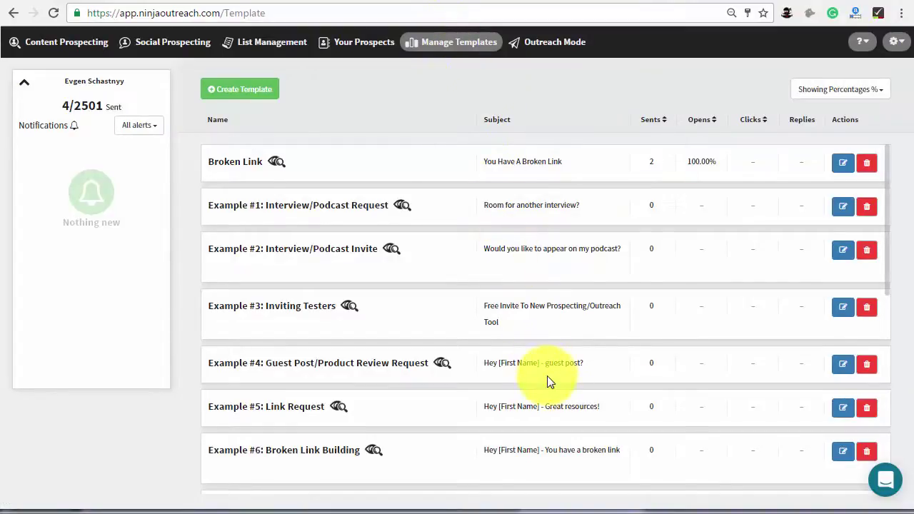
pyautogui.click(241, 103)
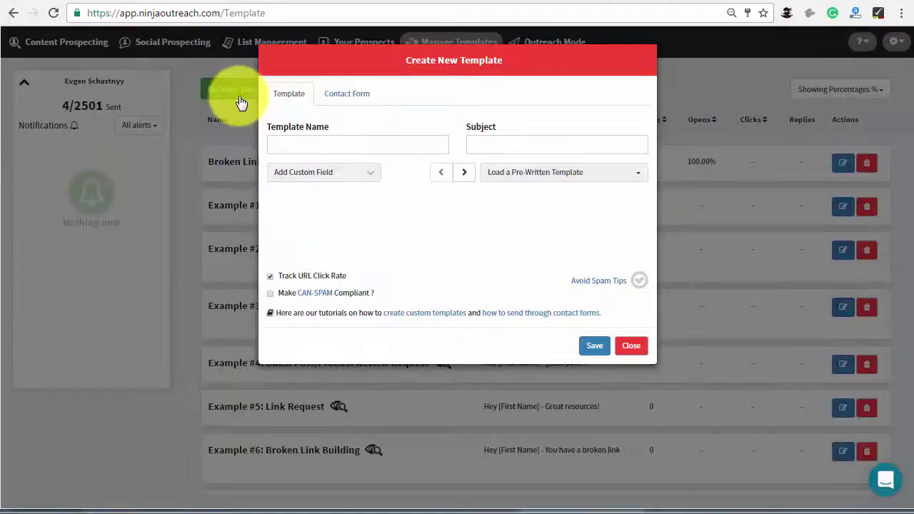
pyautogui.click(279, 141)
pyautogui.write('Lead Outreach')
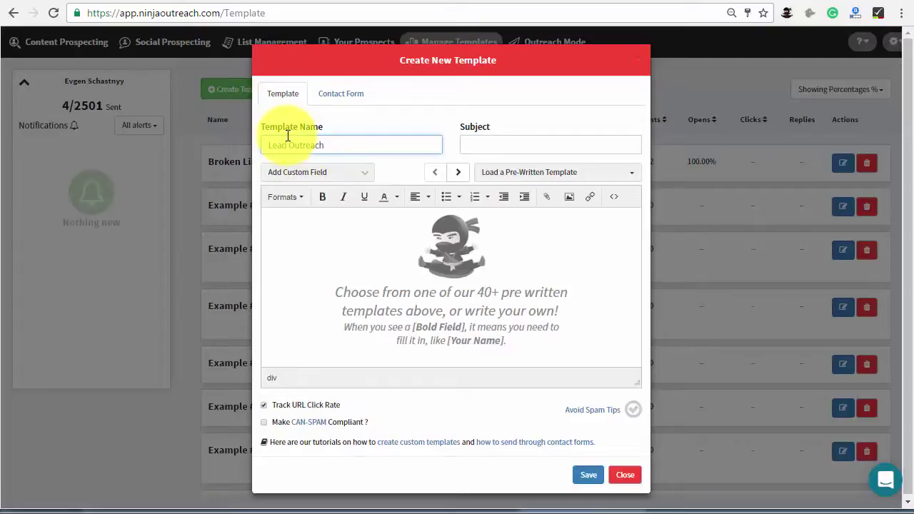
pyautogui.click(471, 149)
pyautogui.write('Influencer Marke')
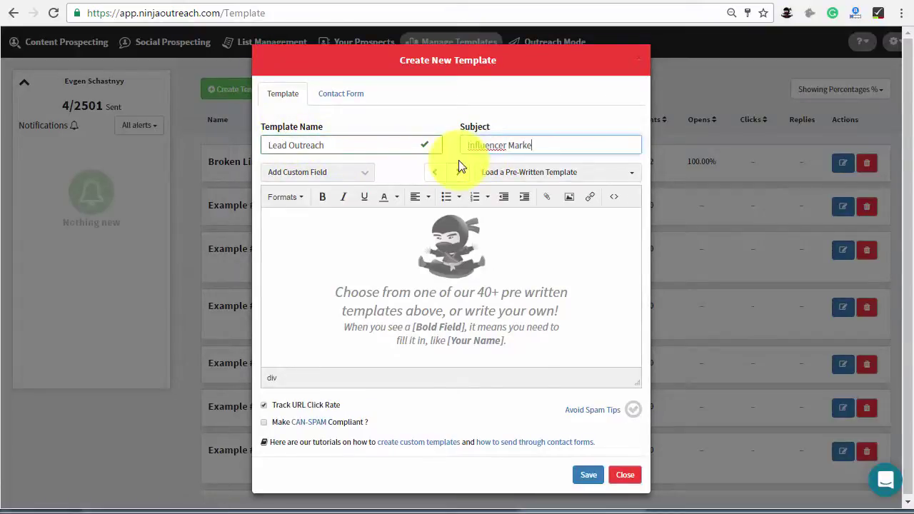
pyautogui.write('ting?')
# Paste the outreach email text from the document into the template body.
pyautogui.hotkey('alt', 'Tab')
pyautogui.moveTo(221, 120)
pyautogui.mouseDown()
pyautogui.moveTo(266, 254)
pyautogui.moveTo(412, 394)
pyautogui.mouseUp()
pyautogui.hotkey('ctrl', 'c')
pyautogui.hotkey('alt', 'Tab')
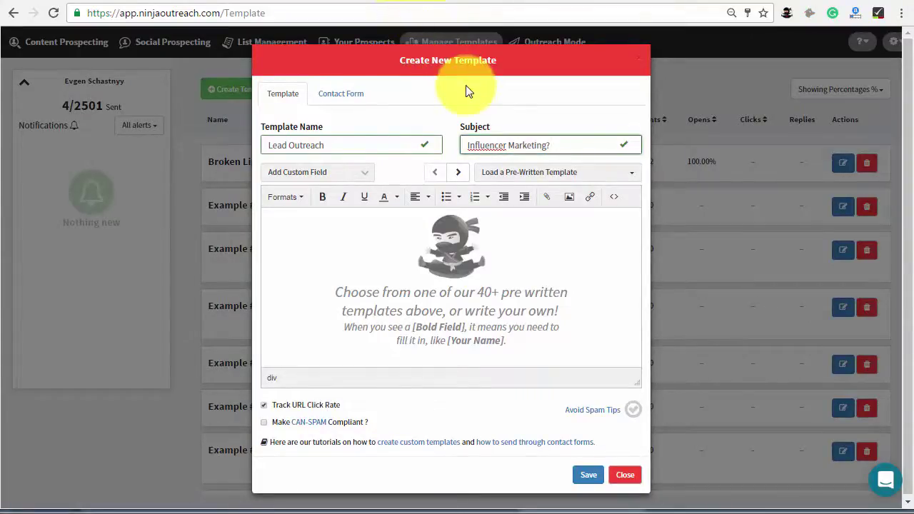
pyautogui.click(309, 243)
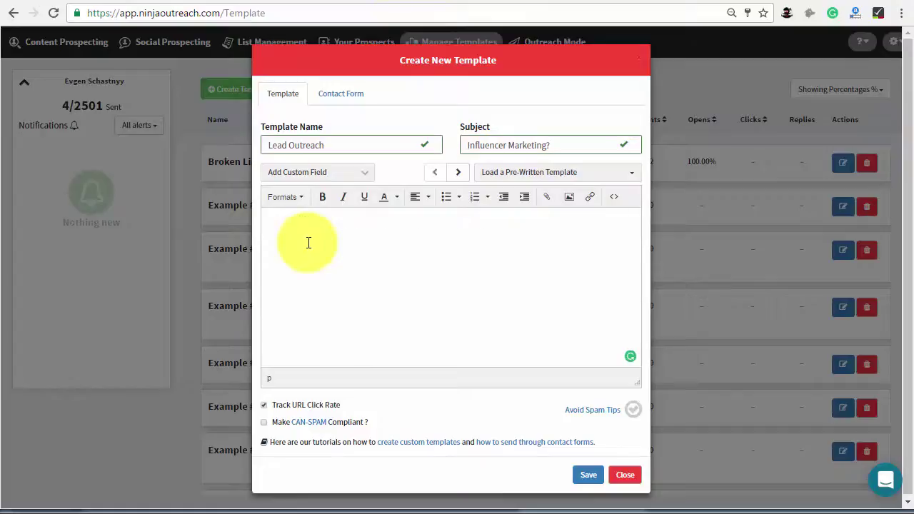
pyautogui.hotkey('ctrl', 'v')
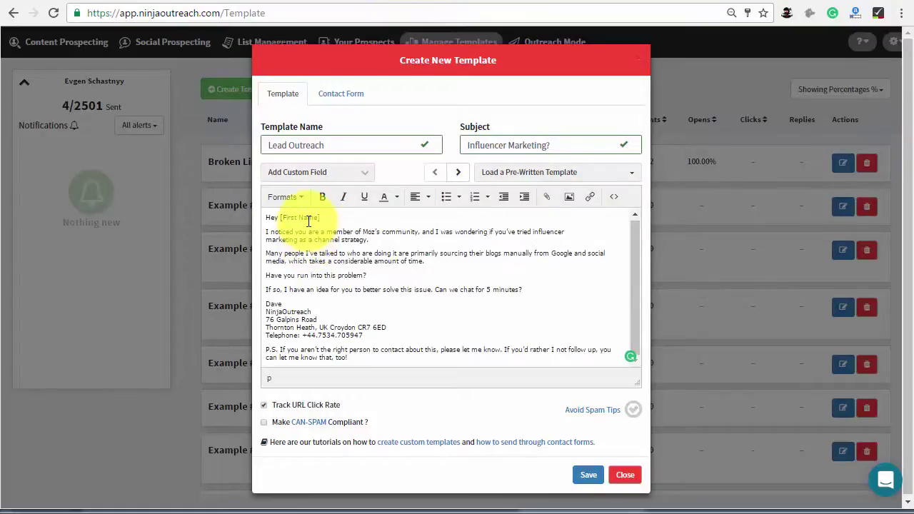
pyautogui.moveTo(320, 218); pyautogui.dragTo(281, 222)
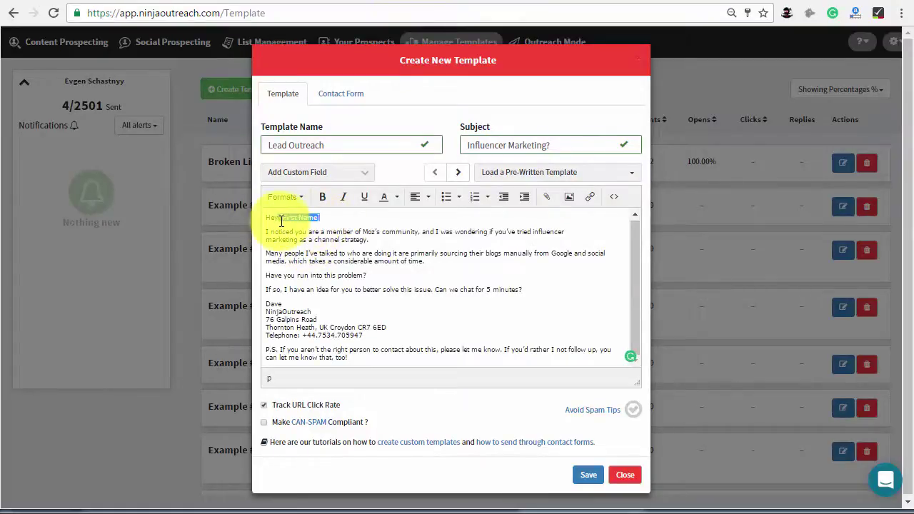
pyautogui.click(325, 221)
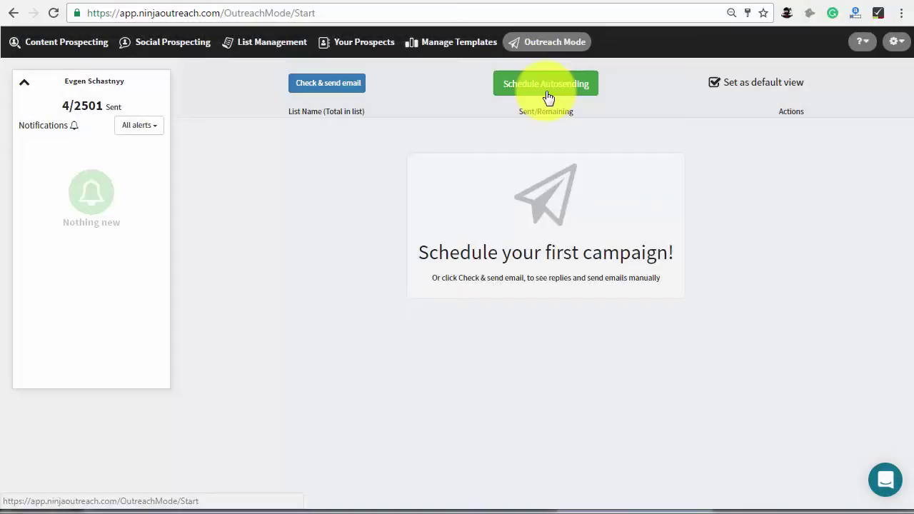
# Pair the Fishing Leads list with the Lead Outreach template and sender email, leaving instant sending off.
pyautogui.click(416, 100)
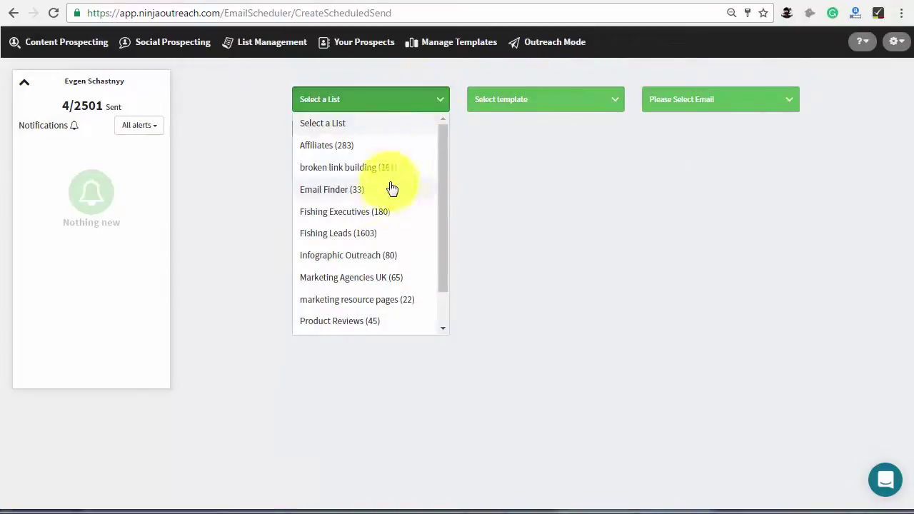
pyautogui.click(400, 233)
pyautogui.click(532, 100)
pyautogui.scroll(-3, 525, 214)
pyautogui.click(511, 300)
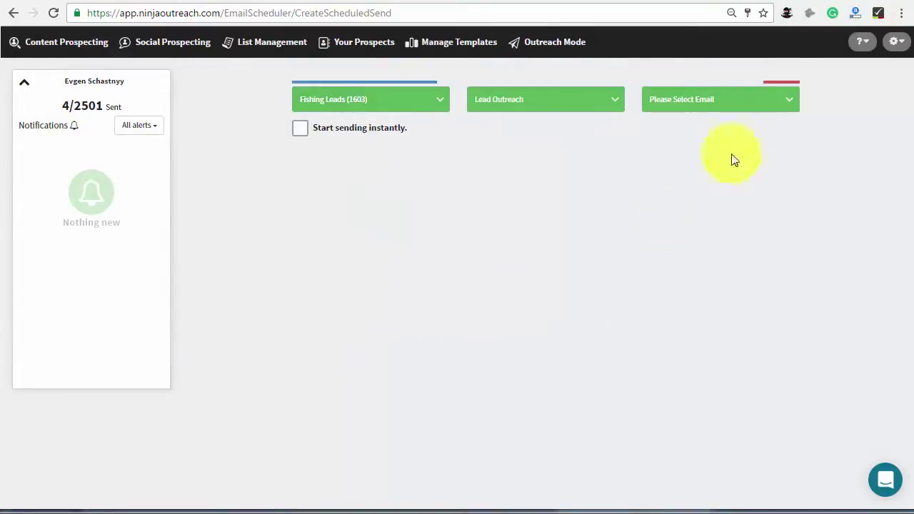
pyautogui.click(756, 104)
pyautogui.click(755, 211)
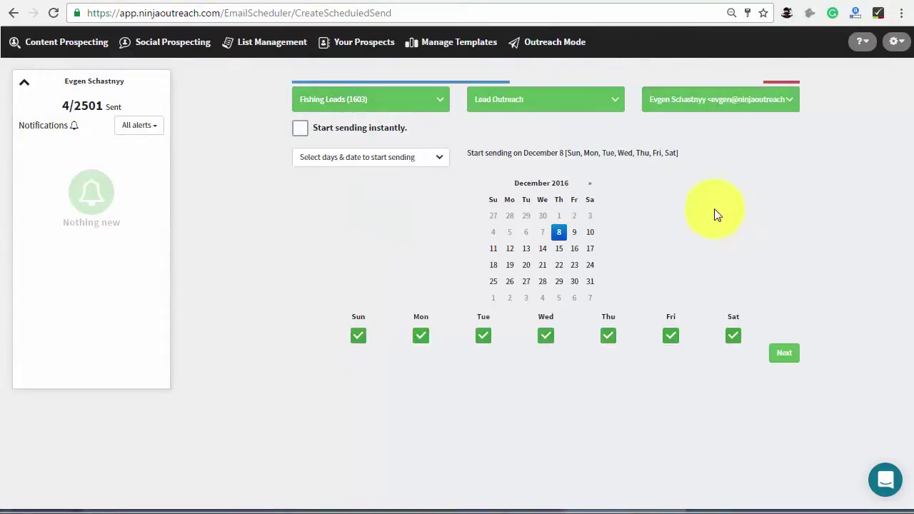
pyautogui.click(300, 134)
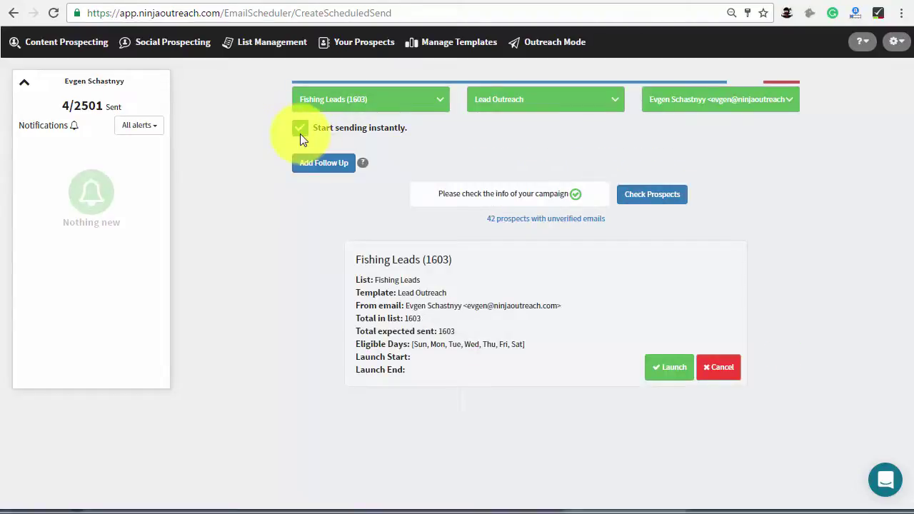
pyautogui.click(301, 133)
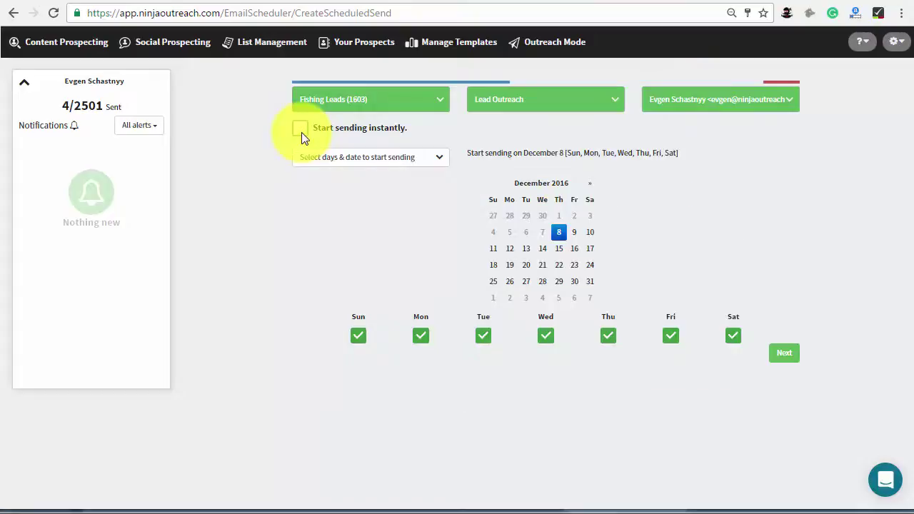
# Set the start date to December 21, sending on weekdays only.
pyautogui.click(543, 266)
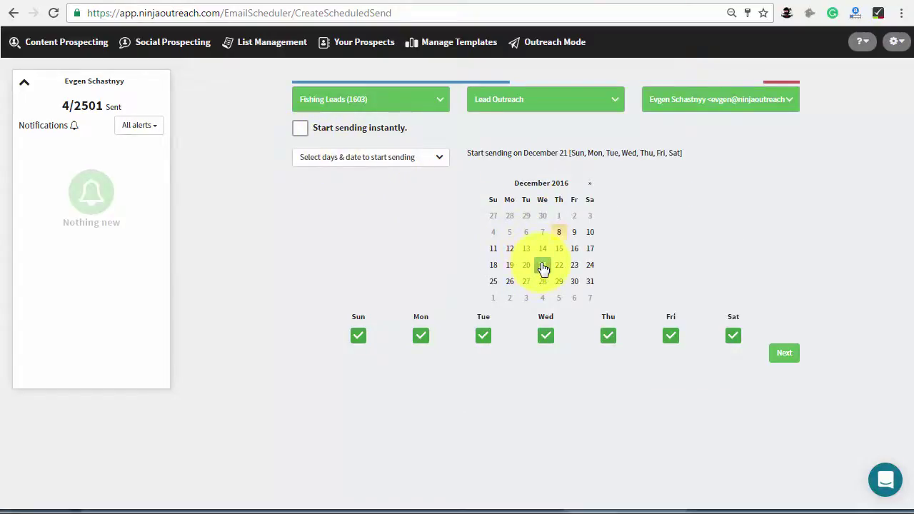
pyautogui.click(358, 337)
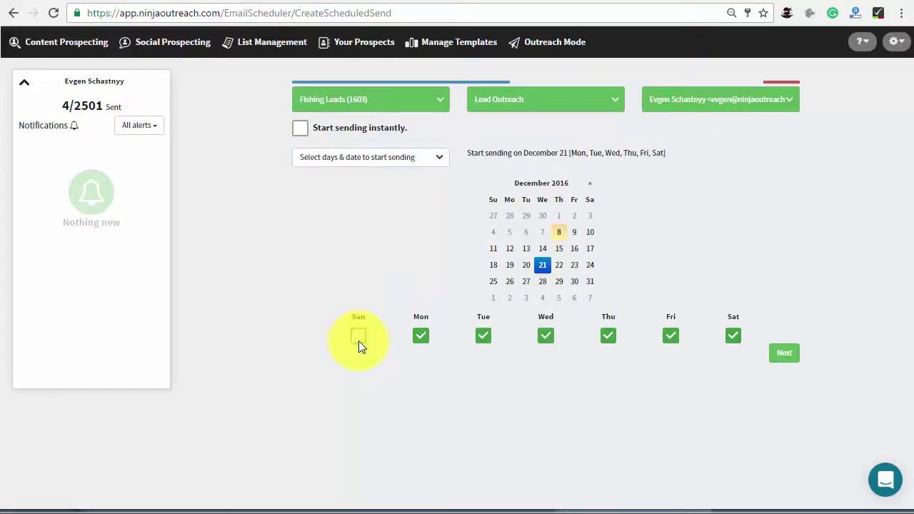
pyautogui.click(733, 335)
pyautogui.click(778, 357)
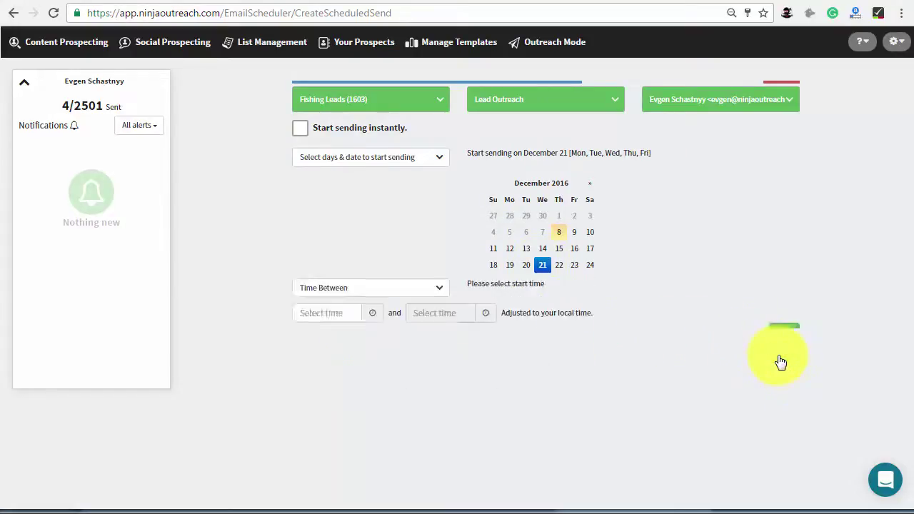
# Set the daily start time to 8:00am and cap sending at 110 emails per day.
pyautogui.click(327, 207)
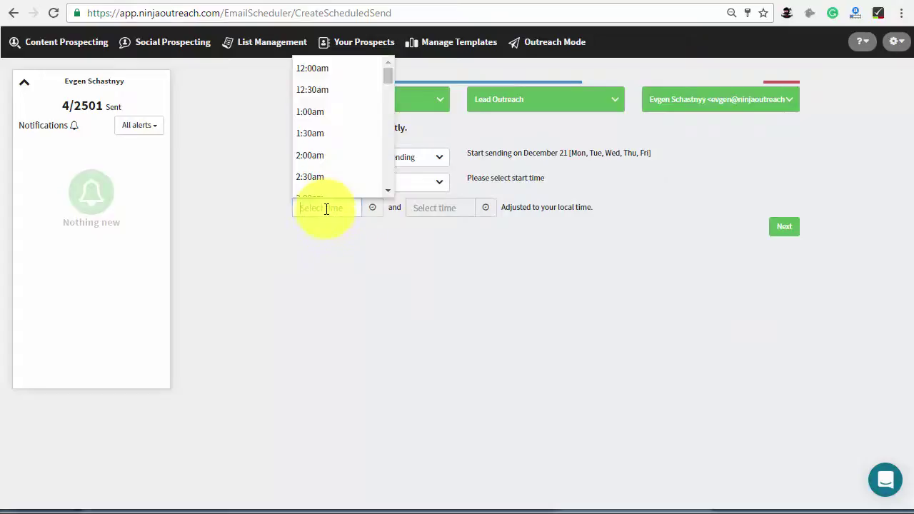
pyautogui.scroll(-3, 327, 142)
pyautogui.scroll(-1, 328, 144)
pyautogui.click(328, 139)
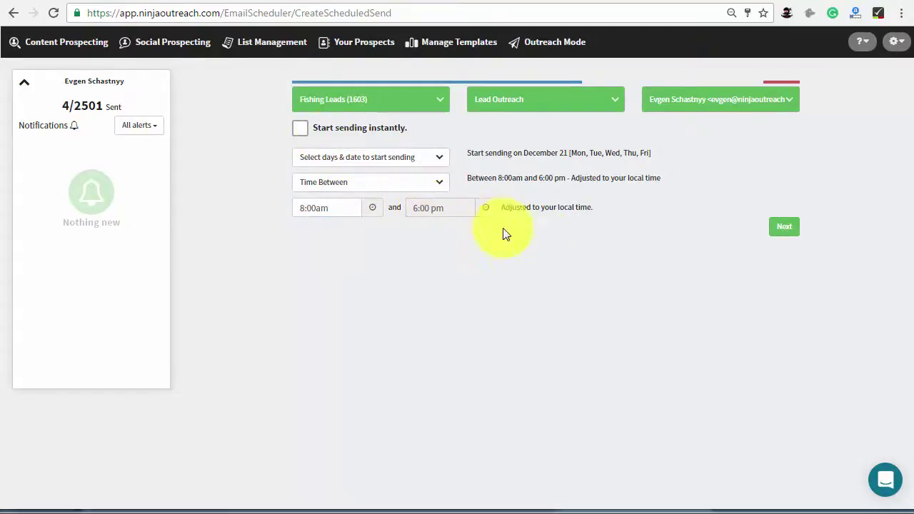
pyautogui.click(785, 228)
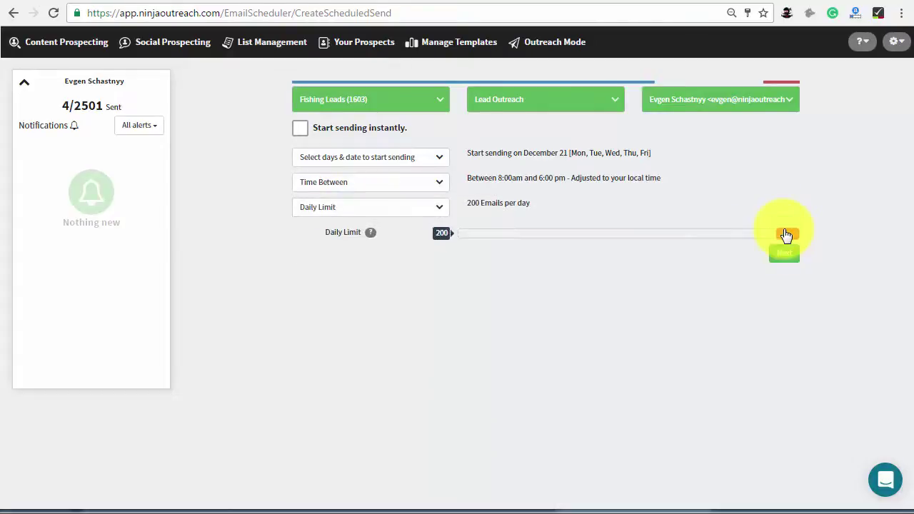
pyautogui.moveTo(785, 235); pyautogui.dragTo(635, 231)
pyautogui.click(778, 255)
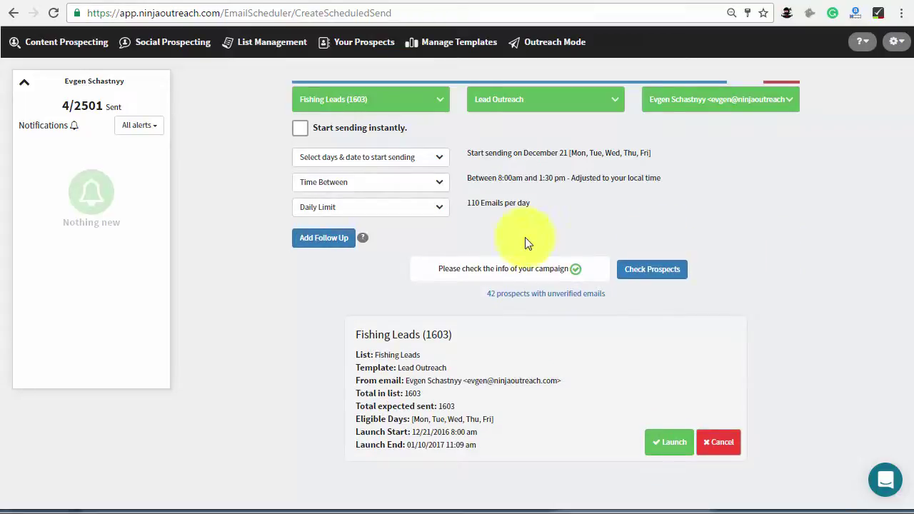
# Add a Lead Outreach follow-up after 4 days, discarding an extra second follow-up.
pyautogui.click(332, 241)
pyautogui.click(452, 261)
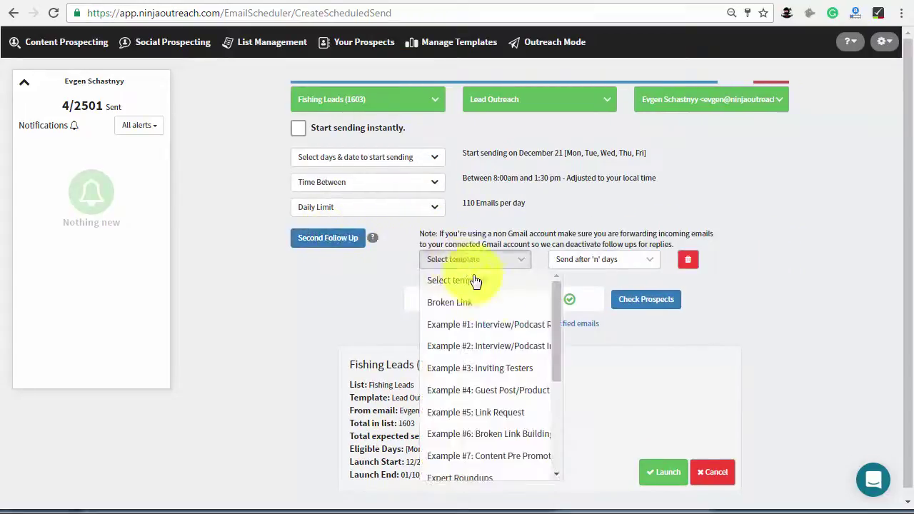
pyautogui.scroll(-3, 498, 343)
pyautogui.scroll(-3, 498, 343)
pyautogui.click(490, 447)
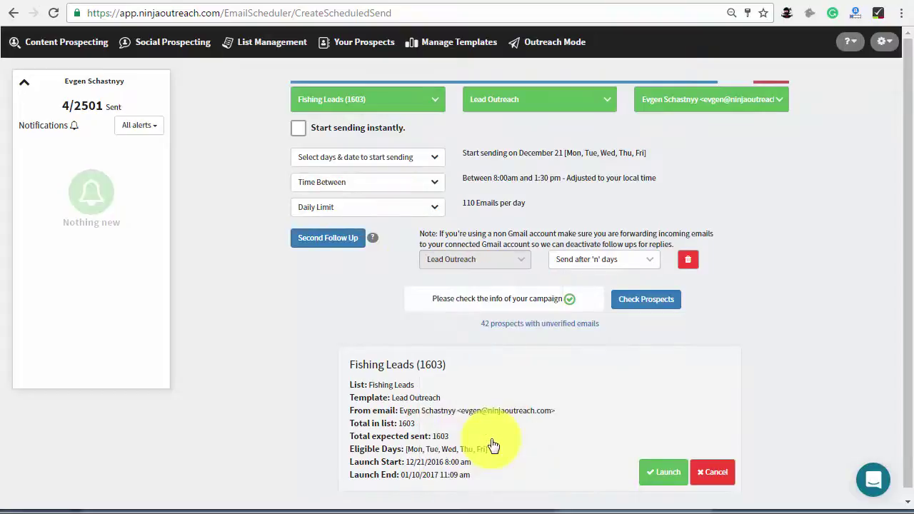
pyautogui.click(620, 261)
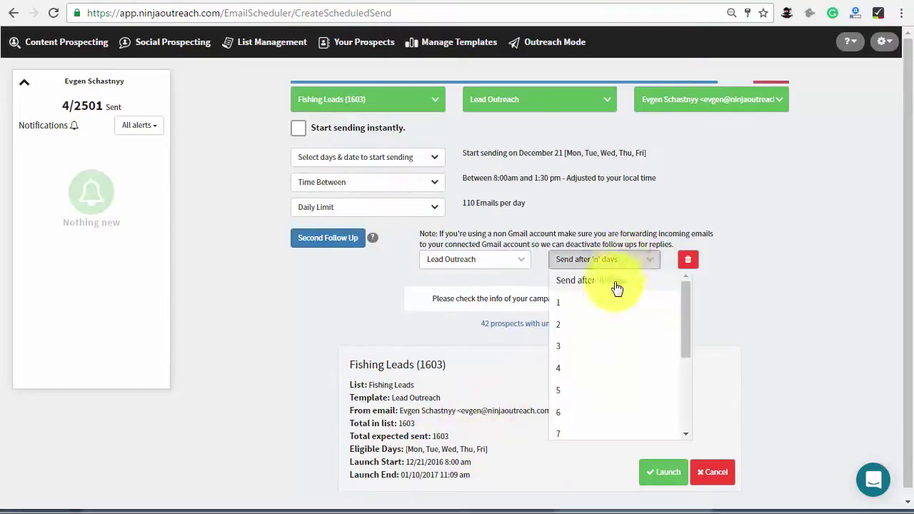
pyautogui.click(595, 369)
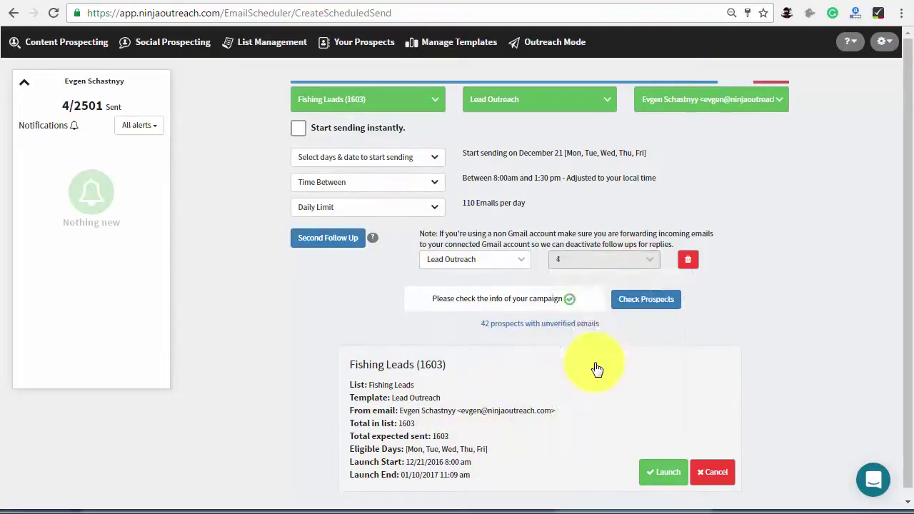
pyautogui.click(330, 241)
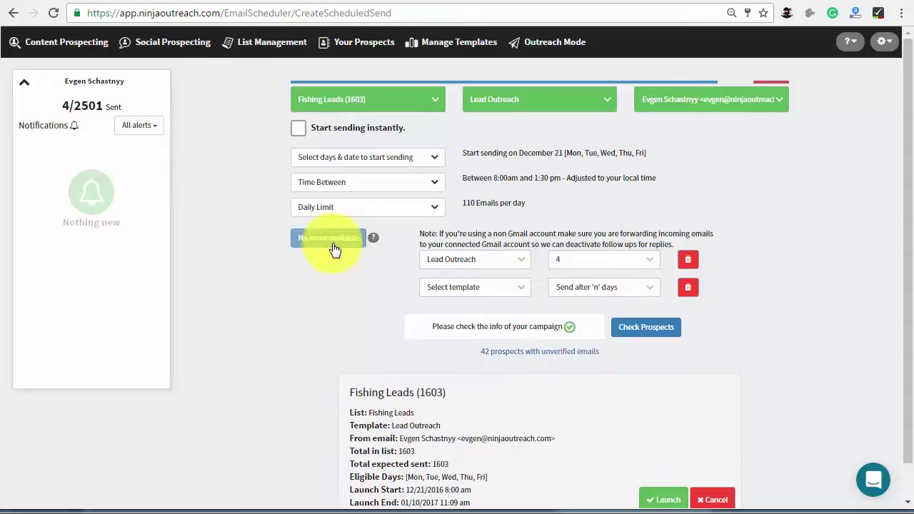
pyautogui.click(688, 290)
# Preview and exclude the first Fishing Leads prospect, leaving 1602 emails, then close the review.
pyautogui.click(647, 300)
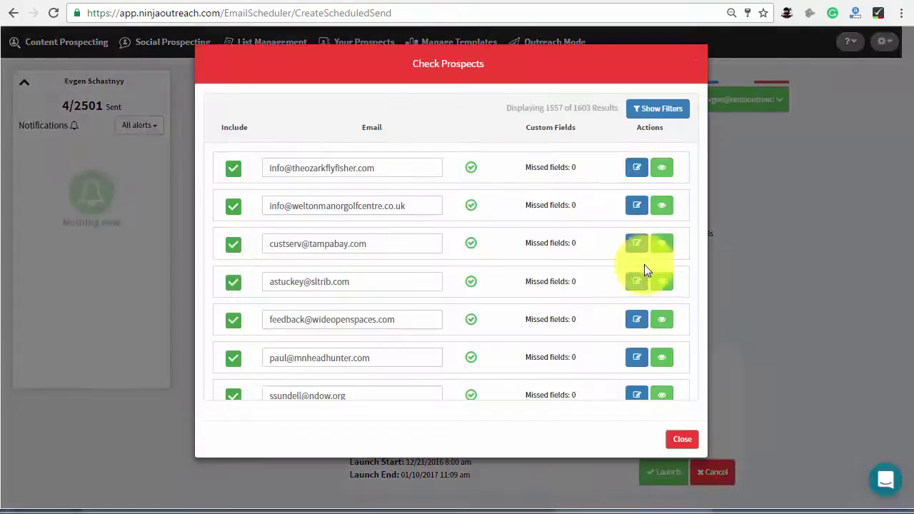
pyautogui.click(659, 169)
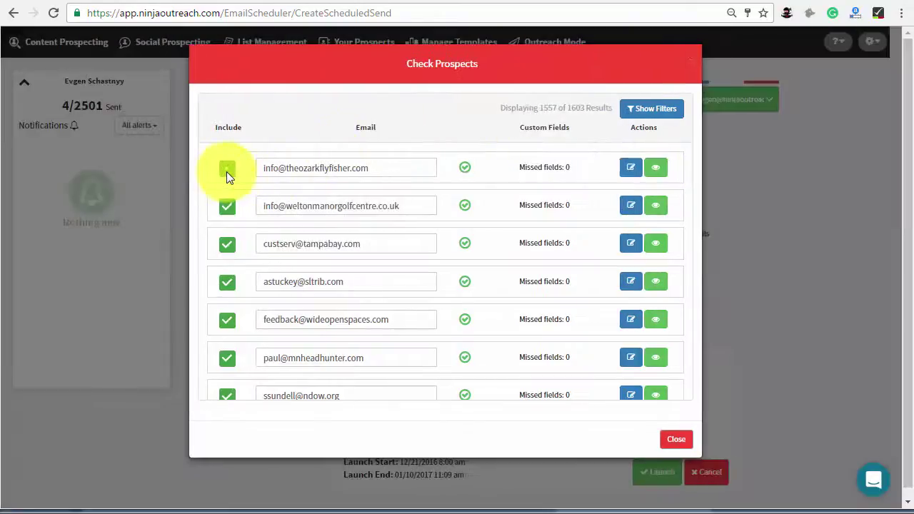
pyautogui.click(227, 170)
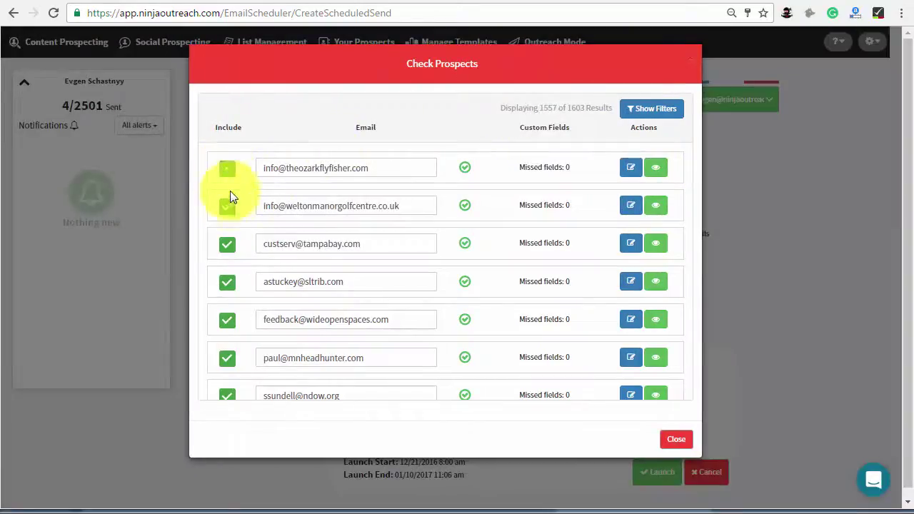
pyautogui.click(669, 438)
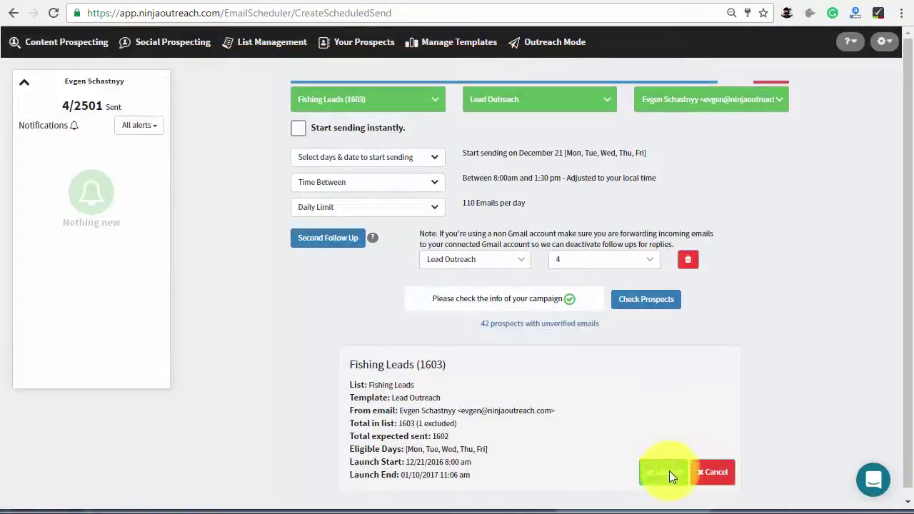
# Launch the campaign and expand the Fishing Leads row to show its schedule.
pyautogui.click(670, 473)
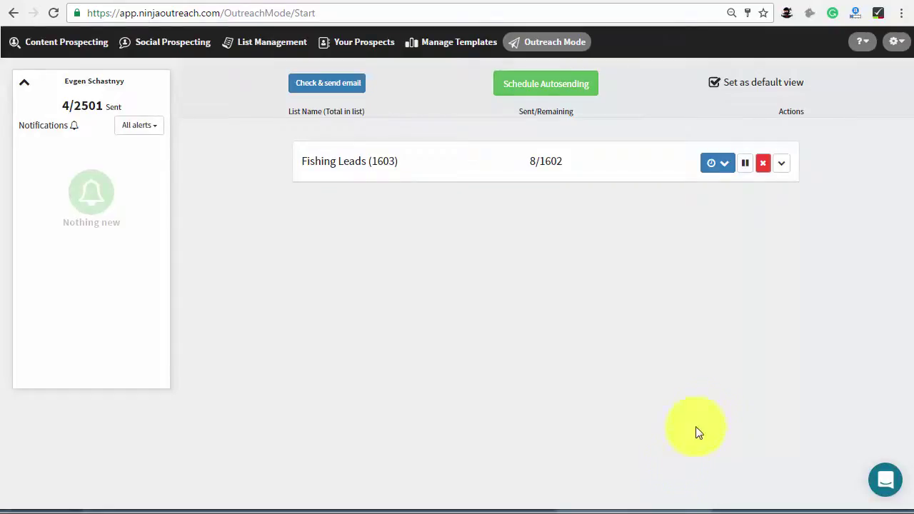
pyautogui.click(784, 164)
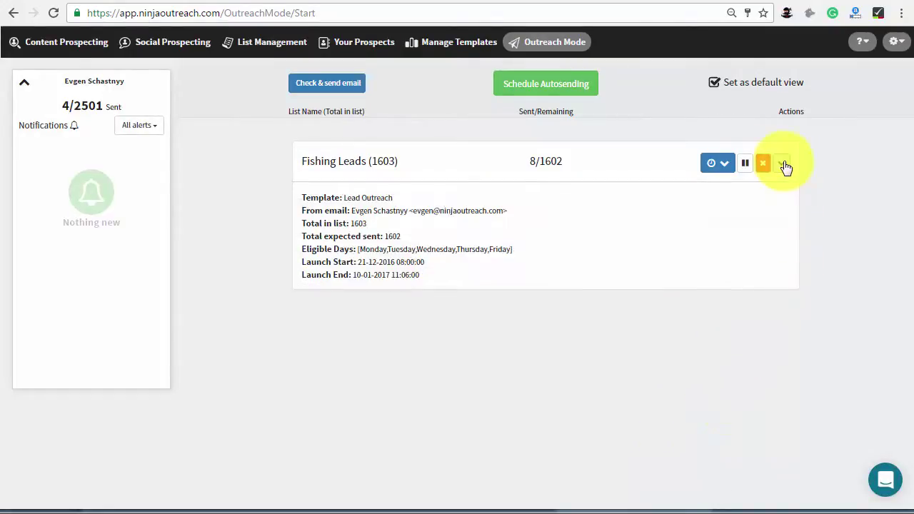